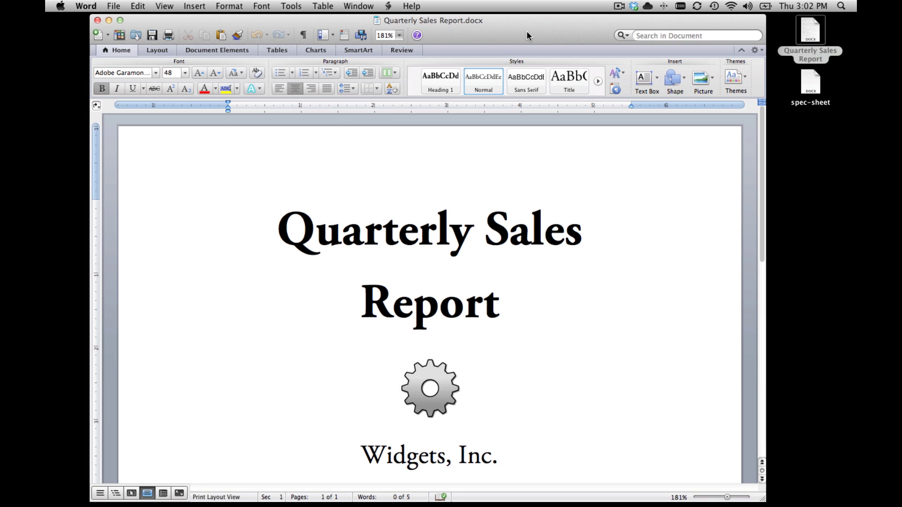
Step: Save Quarterly Sales Report.docx from Word's File menu
{"action": "left_click", "coordinate": [115, 6]}
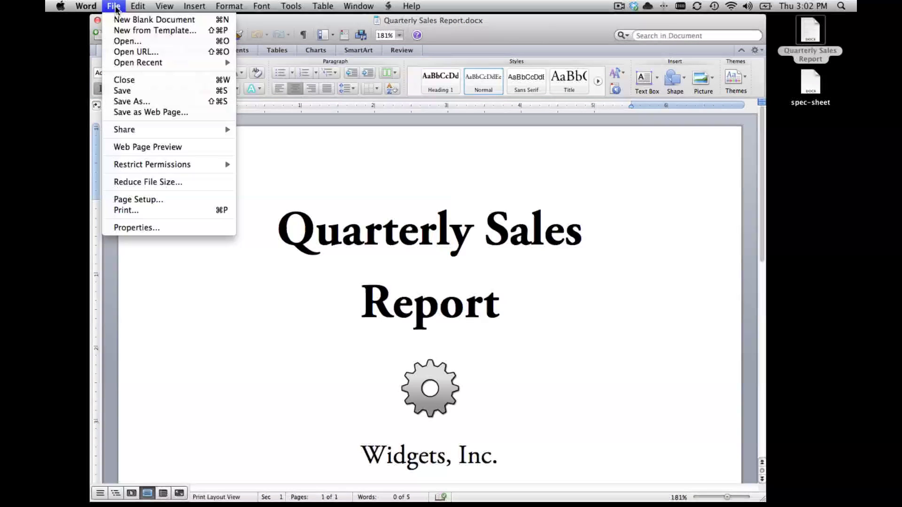
{"action": "left_click", "coordinate": [133, 92]}
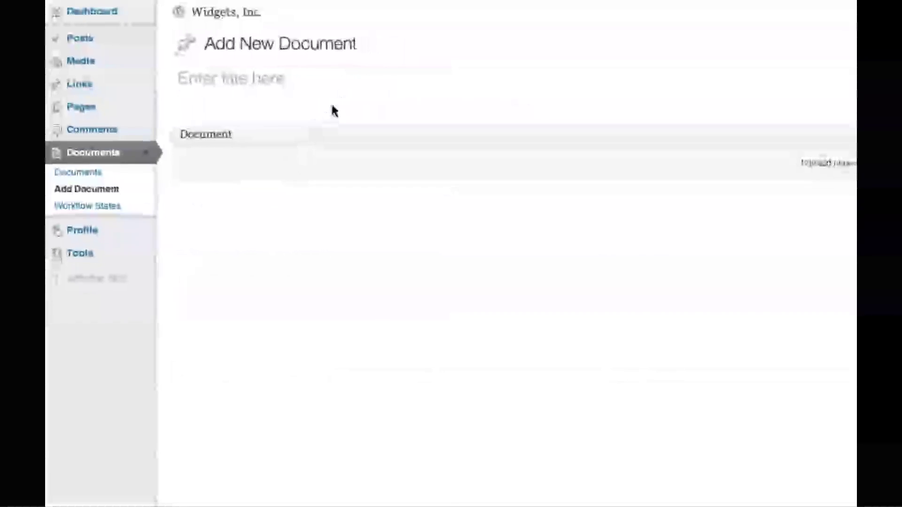
Step: Title the new document 'Sales Report' and upload the Quarterly Sales Report file from the Desktop
{"action": "type", "text": "S"}
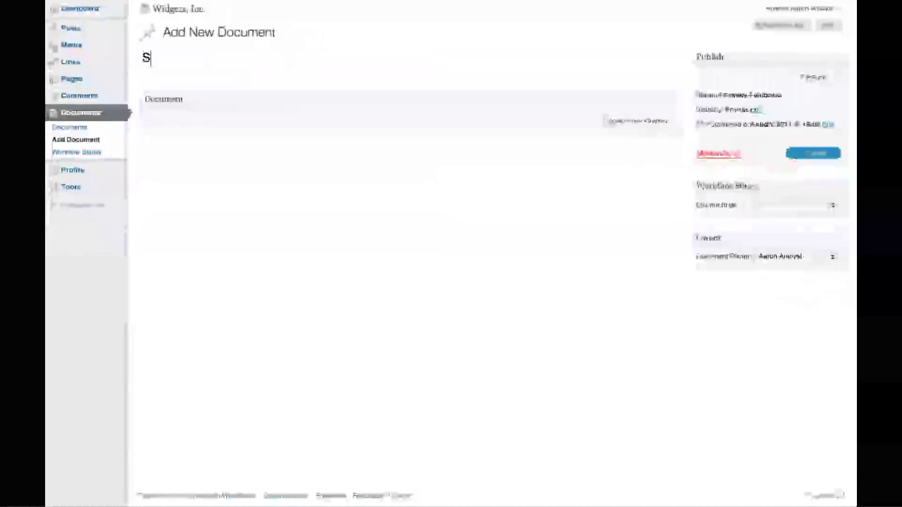
{"action": "type", "text": "ales Report"}
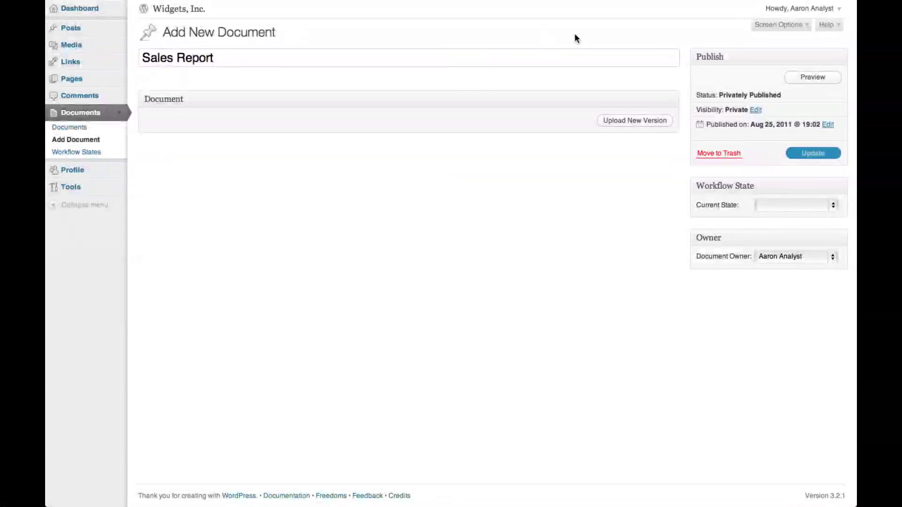
{"action": "left_click", "coordinate": [634, 120]}
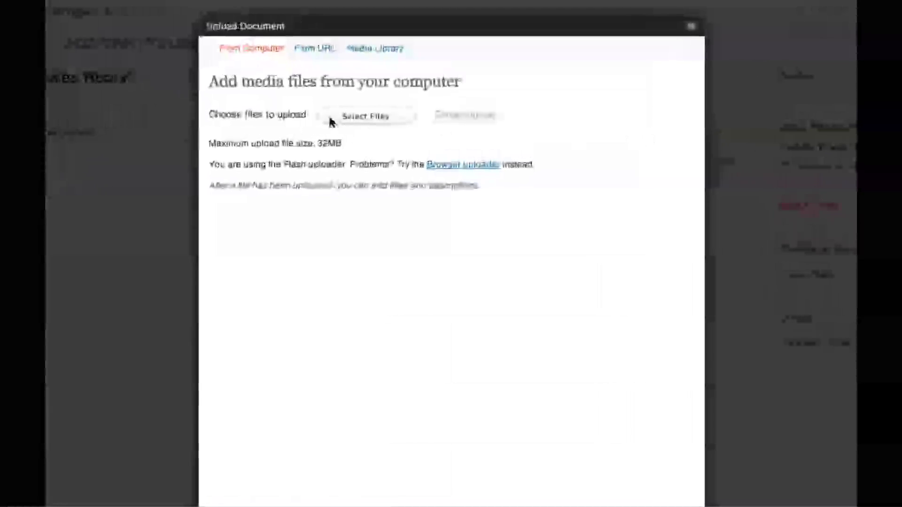
{"action": "left_click", "coordinate": [345, 130]}
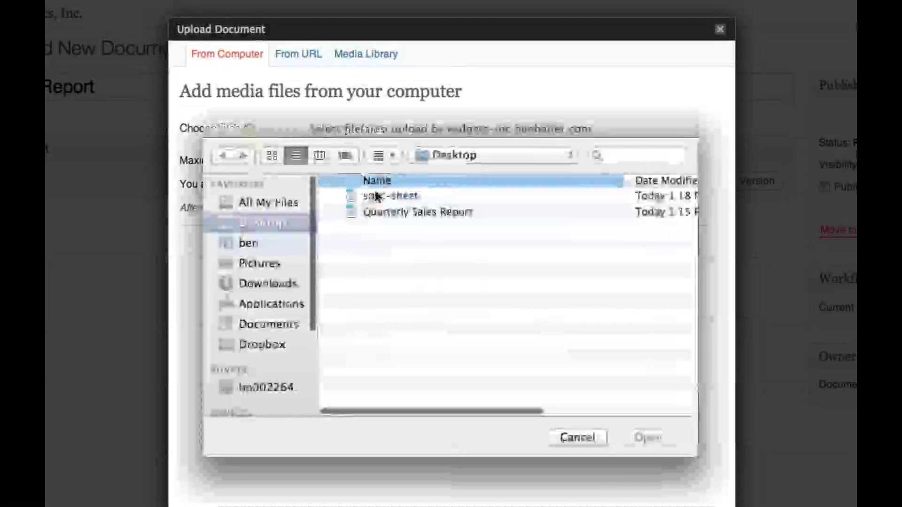
{"action": "left_click", "coordinate": [385, 212]}
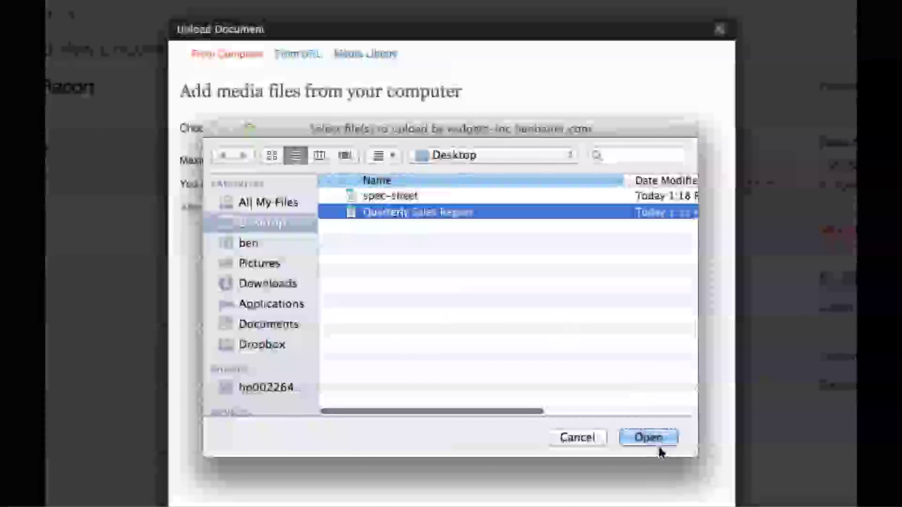
{"action": "left_click", "coordinate": [653, 440]}
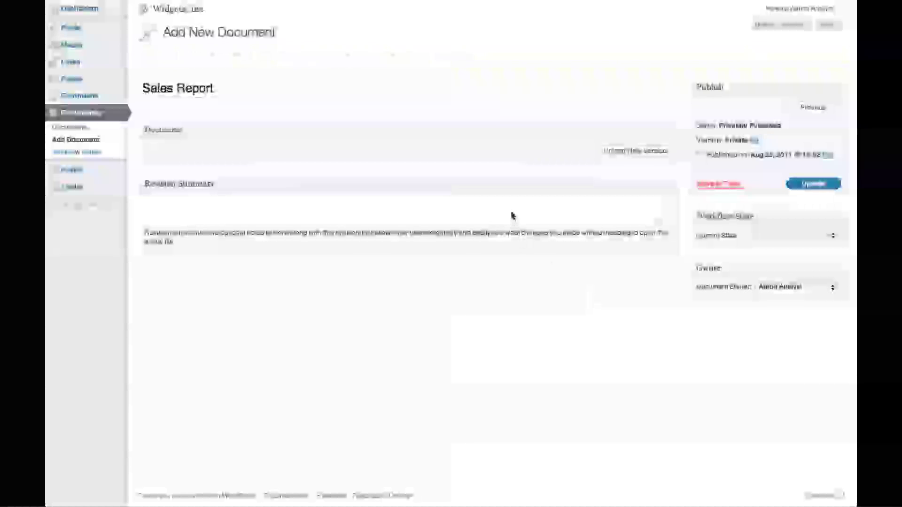
Step: Add revision summary 'Uploaded Initial Draft', set state to Initial Draft, and update the document
{"action": "left_click", "coordinate": [510, 207]}
{"action": "type", "text": "Uploaded "}
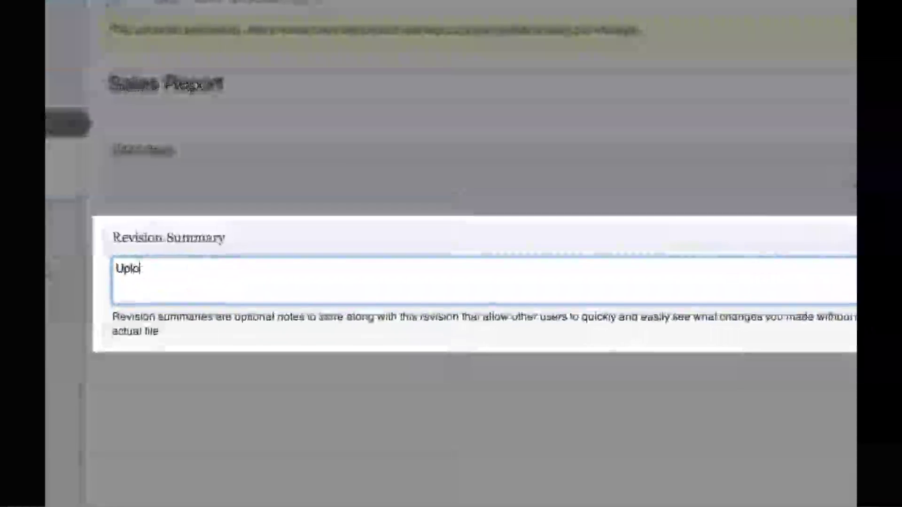
{"action": "type", "text": "Initial"}
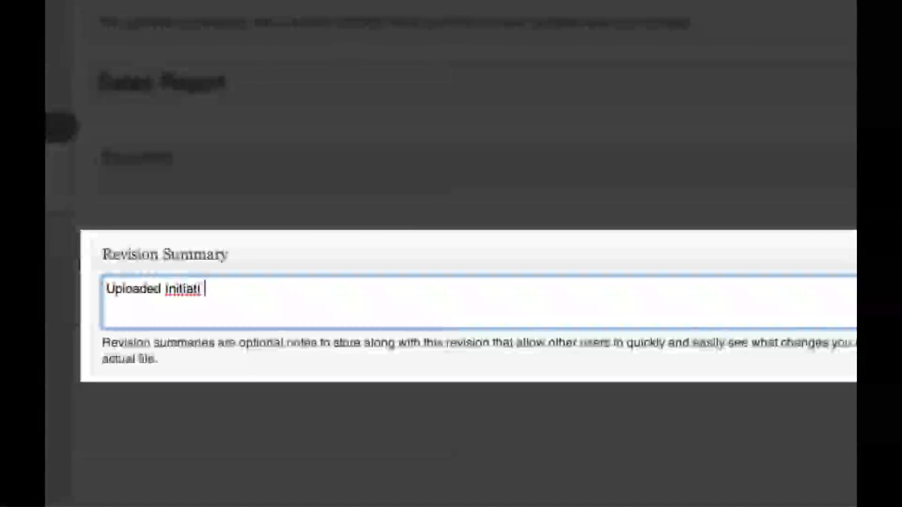
{"action": "key", "text": "BackSpace"}
{"action": "key", "text": "BackSpace"}
{"action": "type", "text": "l Draft"}
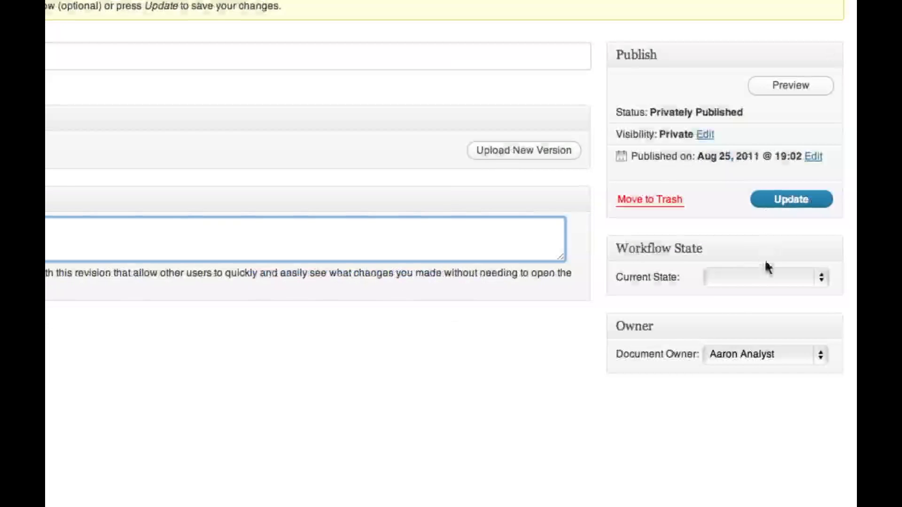
{"action": "left_click", "coordinate": [765, 276]}
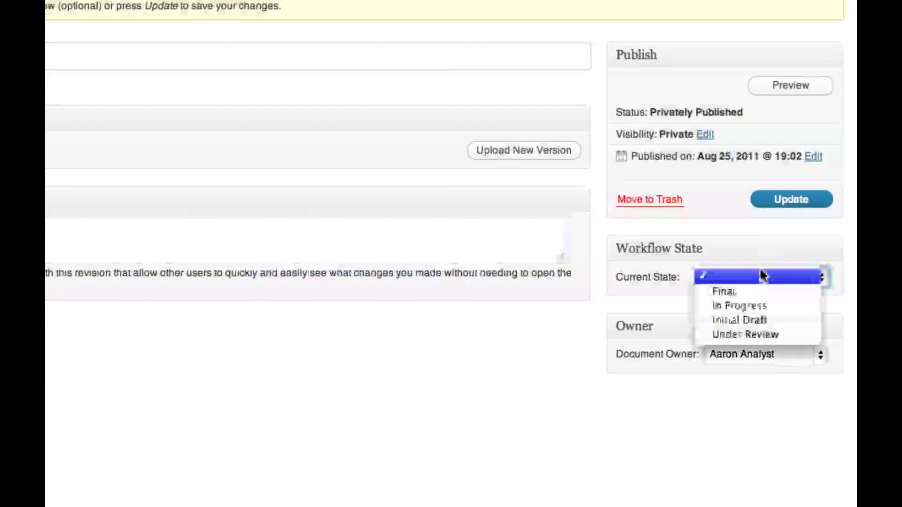
{"action": "left_click", "coordinate": [744, 320]}
{"action": "left_click", "coordinate": [799, 199]}
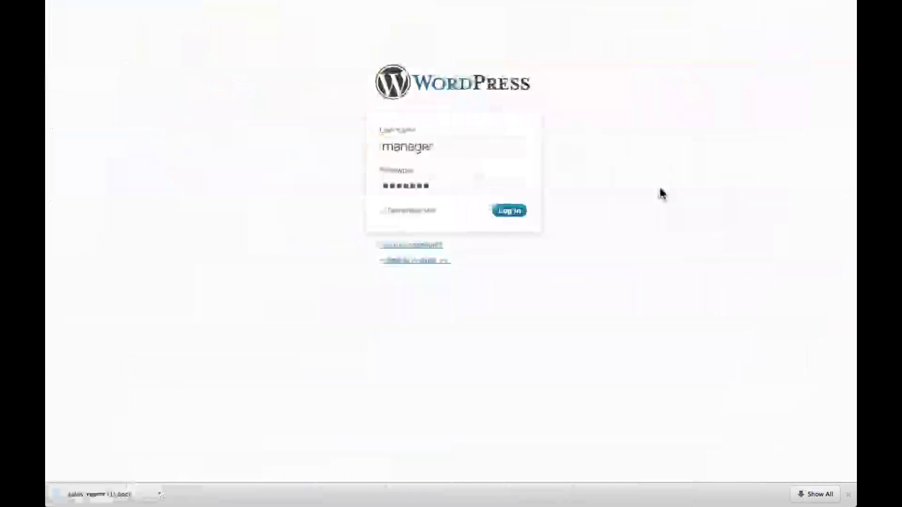
Step: Log in as the manager and open Sales Report from the Documents list
{"action": "left_click", "coordinate": [517, 212]}
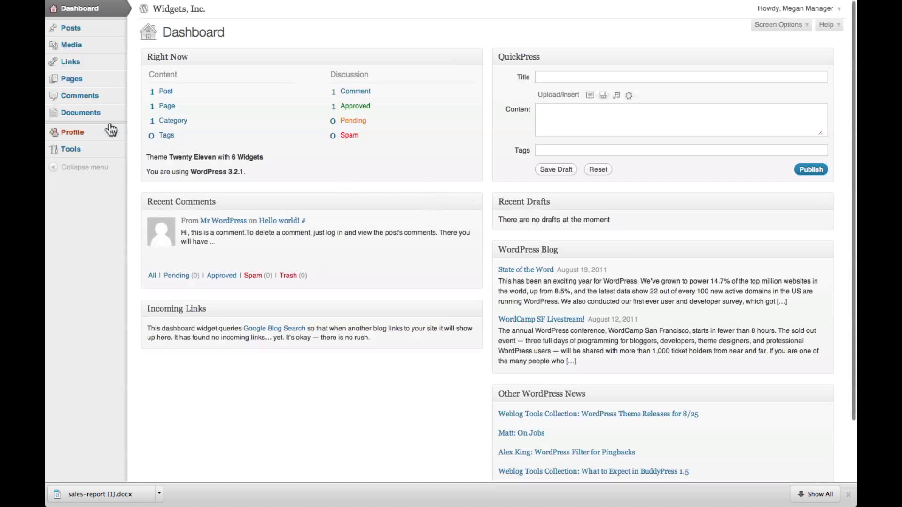
{"action": "left_click", "coordinate": [96, 120]}
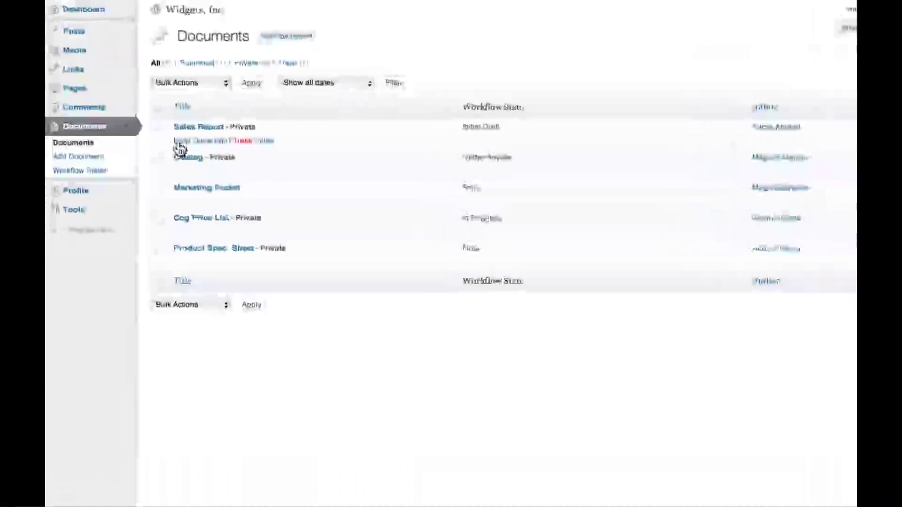
{"action": "left_click", "coordinate": [217, 139]}
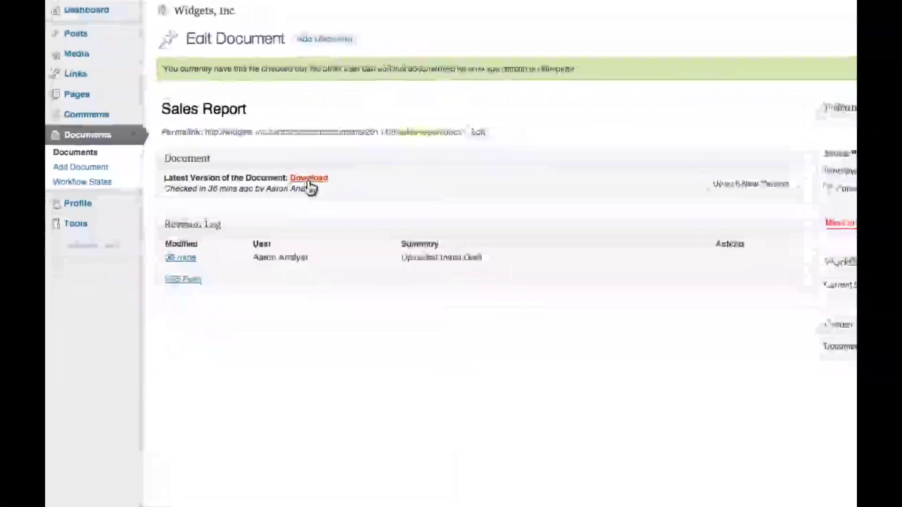
Step: Download Sales Report, upload the revised Quarterly Sales Report file, and enter summary 'Revised'
{"action": "left_click", "coordinate": [371, 220]}
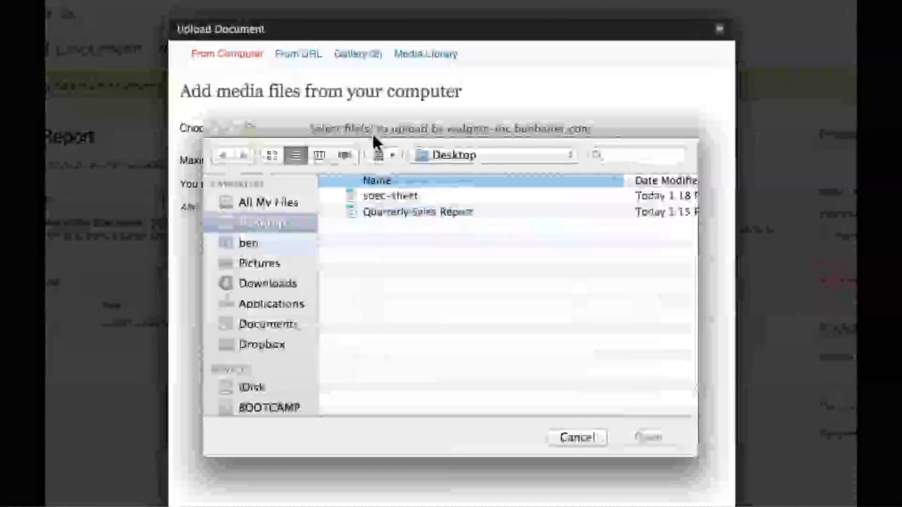
{"action": "left_click", "coordinate": [447, 211]}
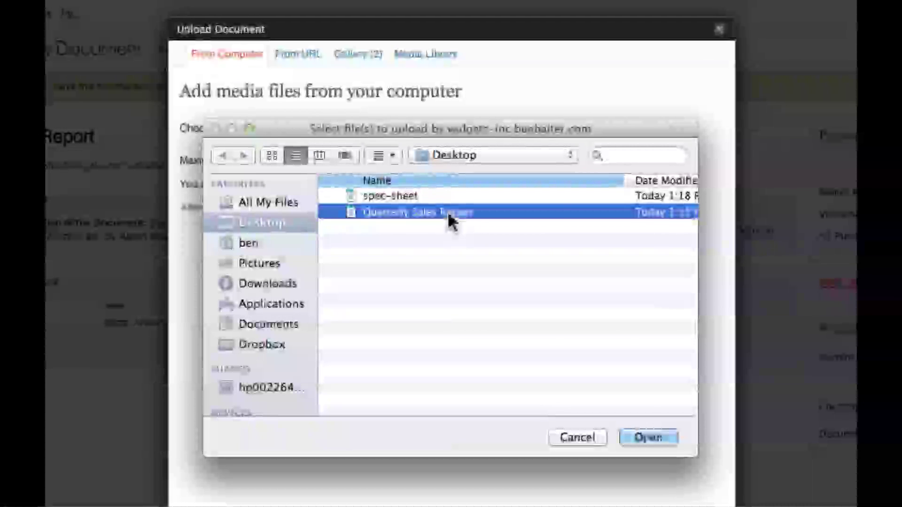
{"action": "left_click", "coordinate": [648, 437]}
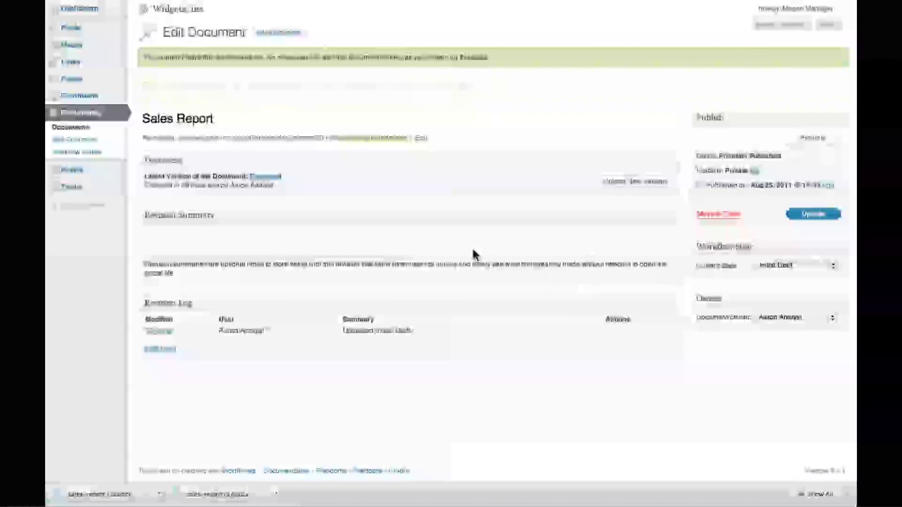
{"action": "left_click", "coordinate": [460, 239]}
{"action": "type", "text": "Revised"}
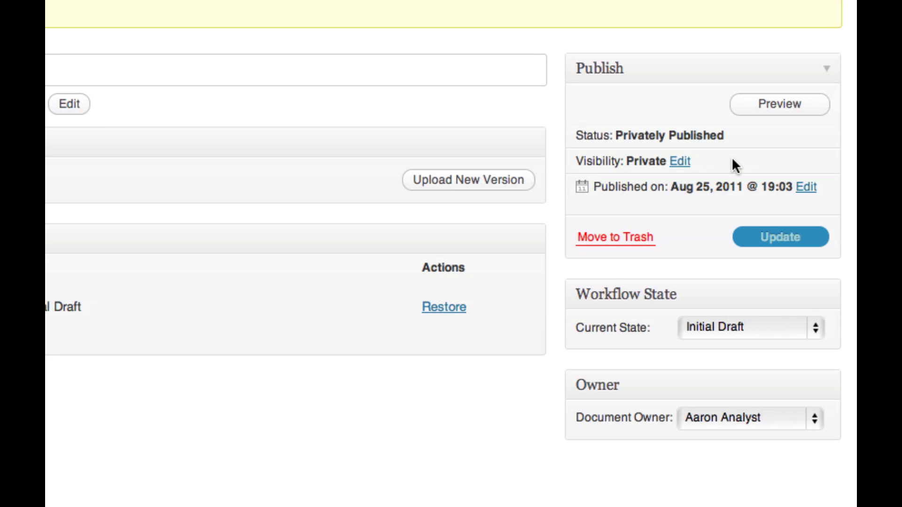
Step: Change the Sales Report's visibility to Public and apply it
{"action": "left_click", "coordinate": [683, 162]}
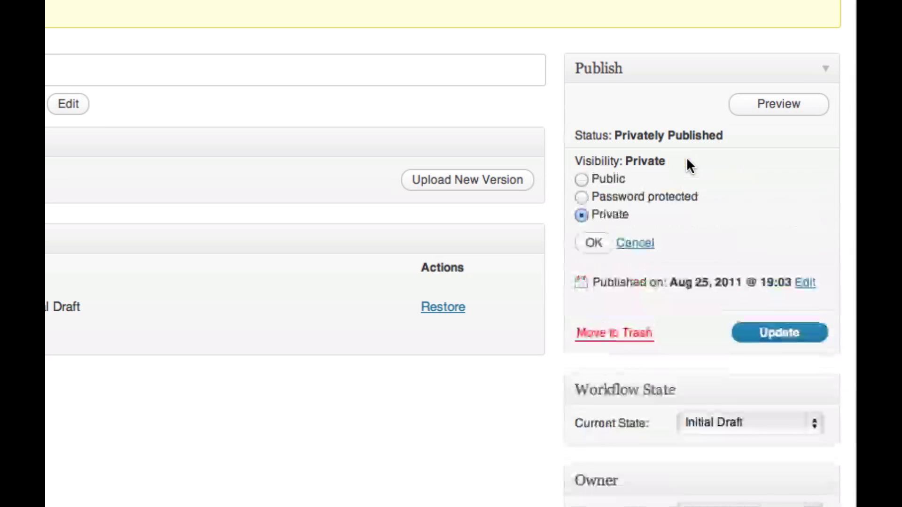
{"action": "left_click", "coordinate": [676, 198]}
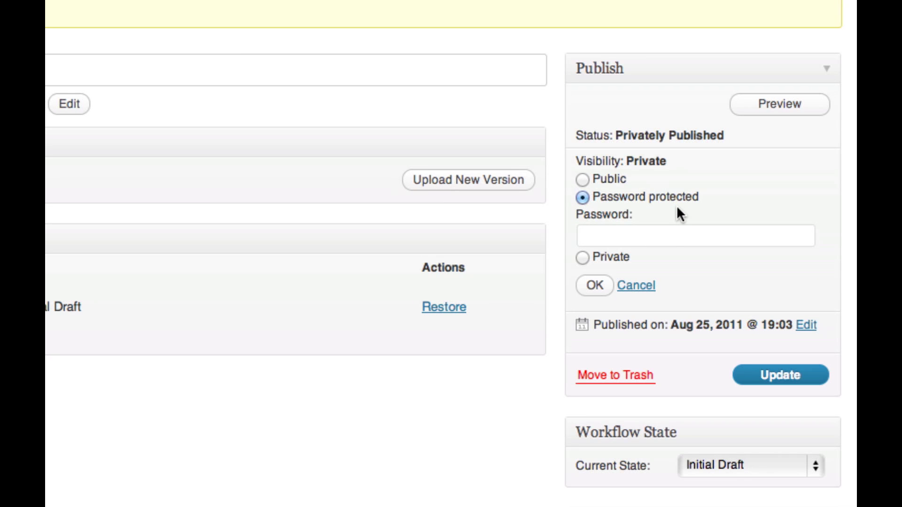
{"action": "left_click", "coordinate": [619, 181]}
{"action": "left_click", "coordinate": [602, 241]}
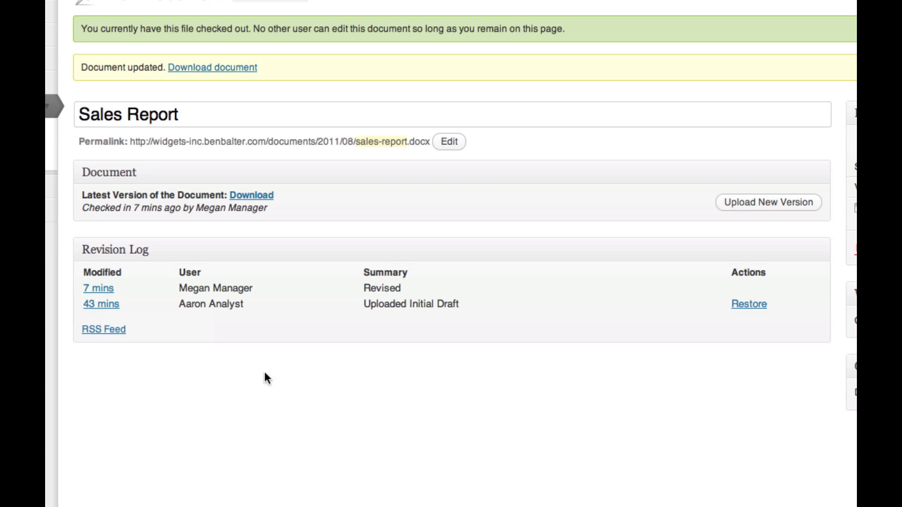
{"action": "left_click", "coordinate": [743, 305]}
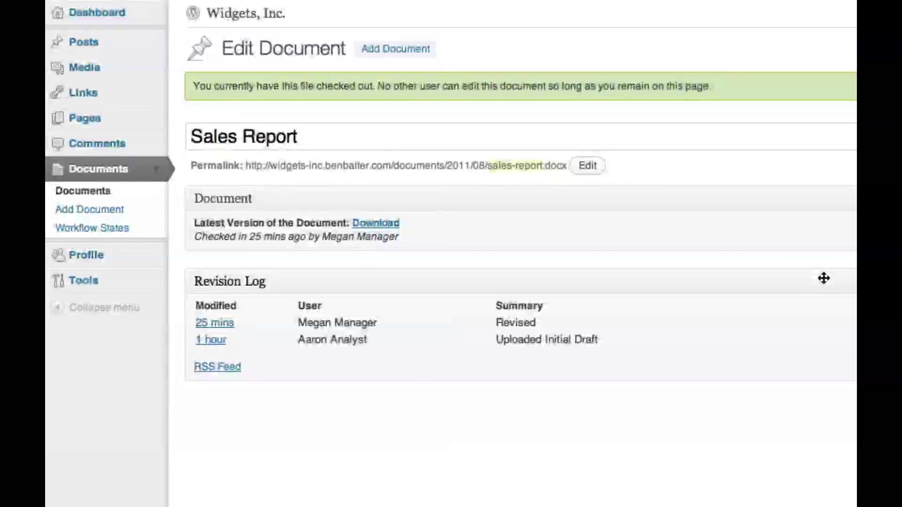
Step: From Workflow States, list the 2 documents in the Final state
{"action": "left_click", "coordinate": [131, 225]}
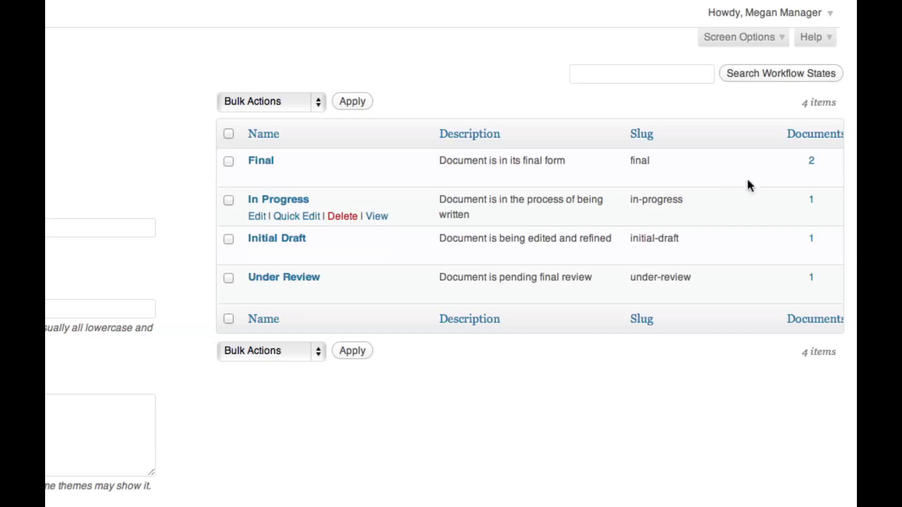
{"action": "left_click", "coordinate": [812, 160]}
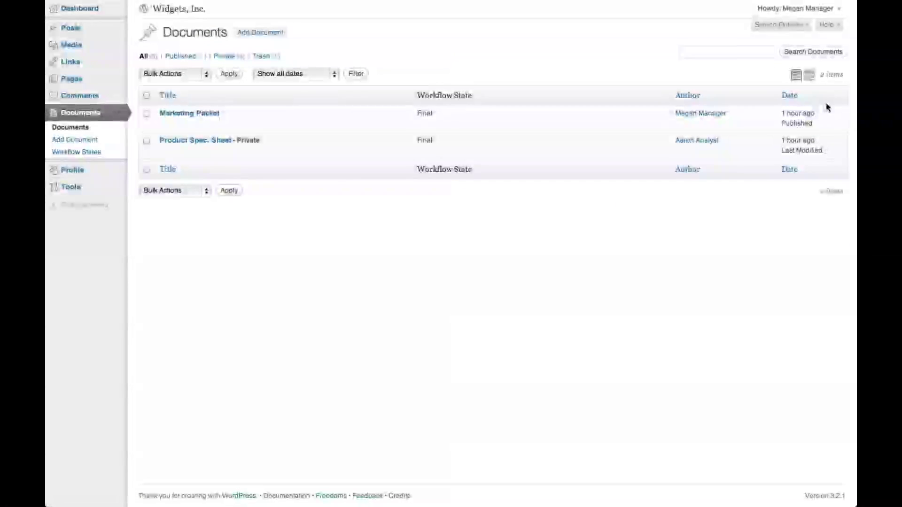